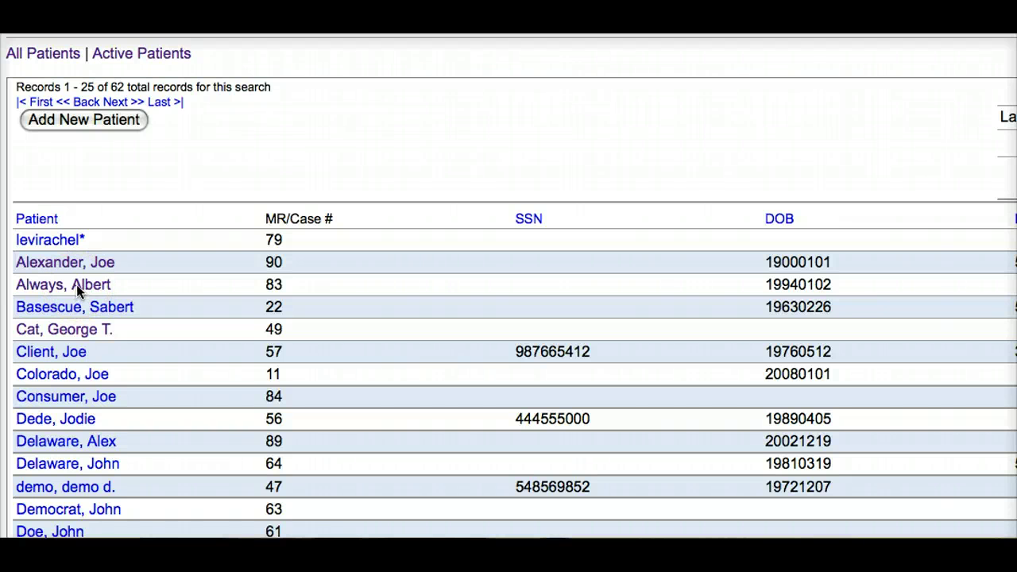
- Open the third listed patient and add billing code Indiv OP Therapy-"45 no med eval (90806) to the draft 11/17/2010 Clinician Progress Note
left_click(77, 287)
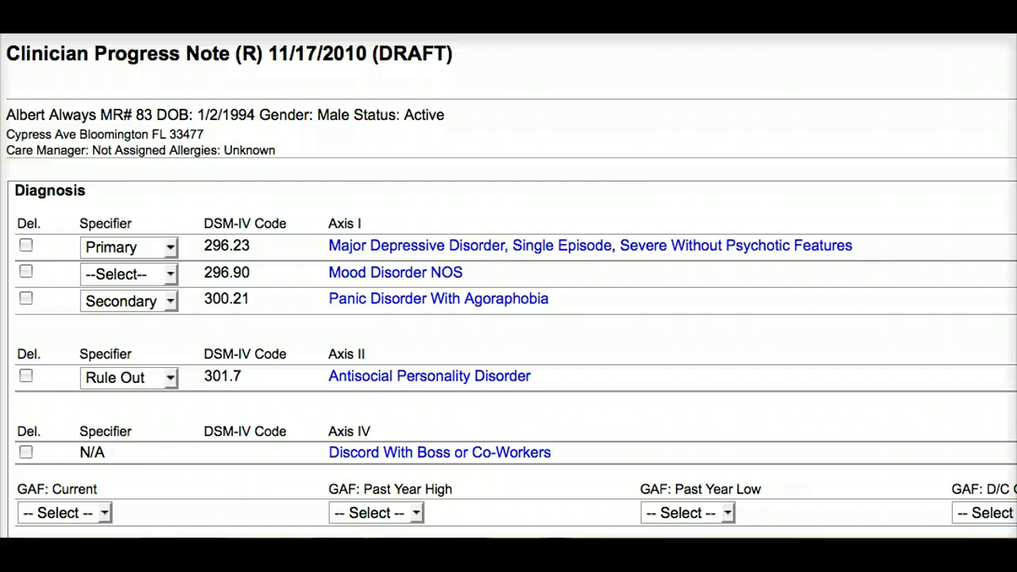
scroll(508, 286, "down", 3)
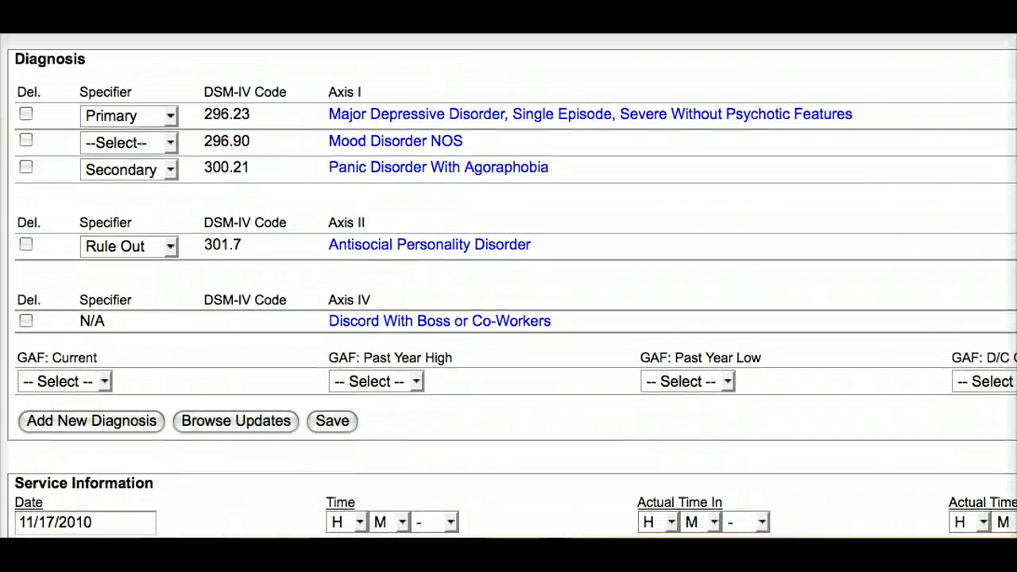
scroll(509, 286, "down", 2)
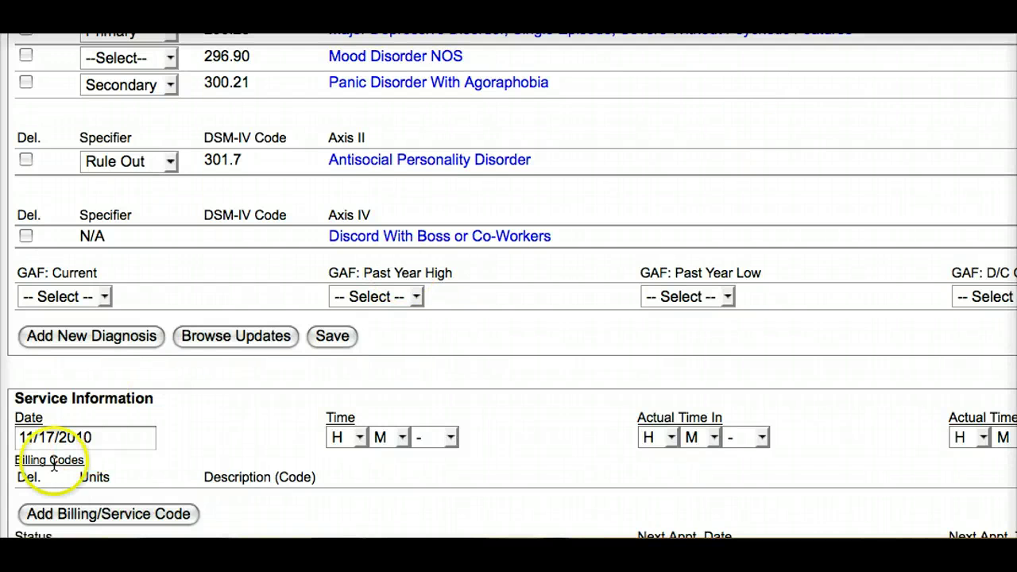
left_click(75, 516)
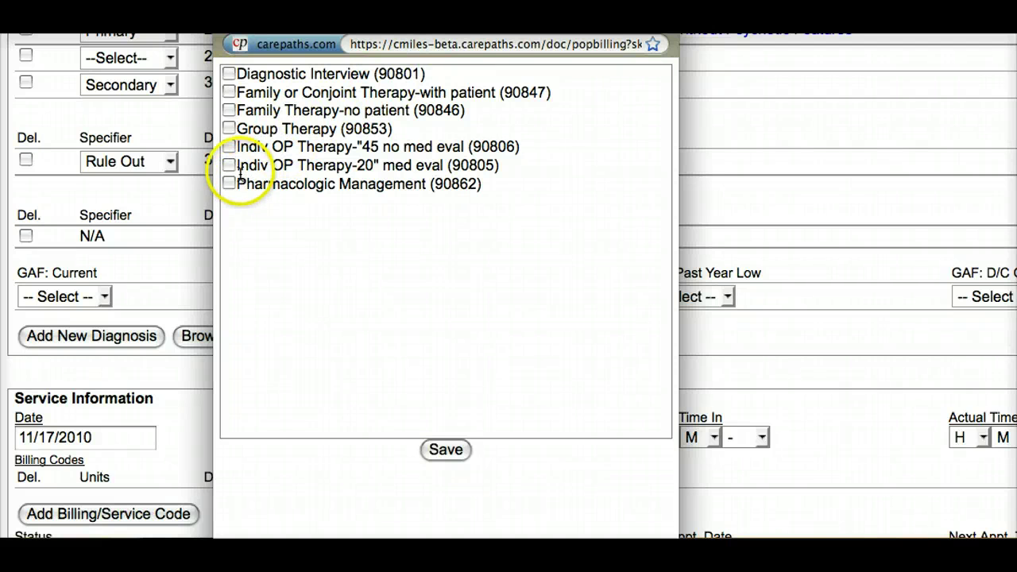
left_click(229, 146)
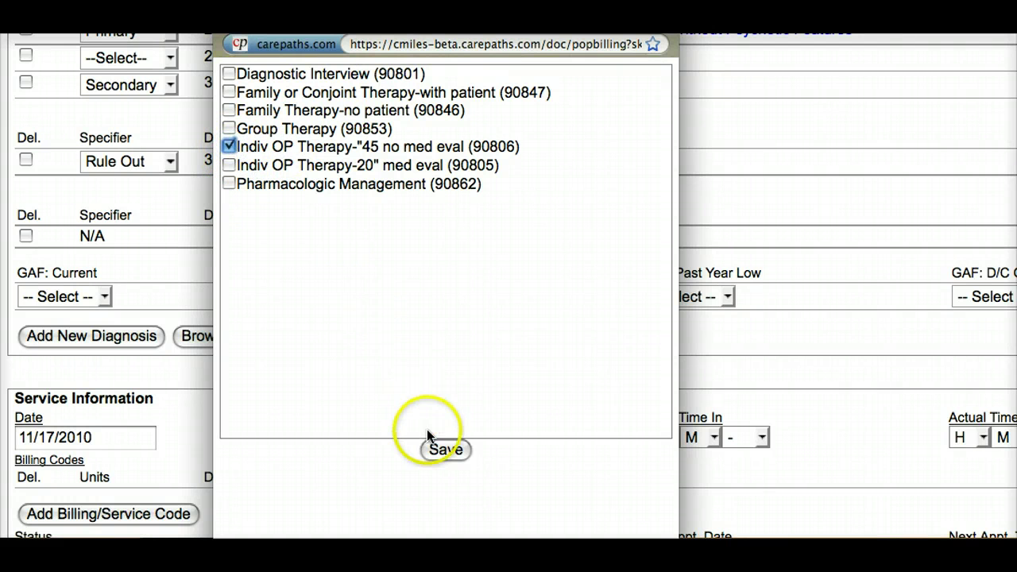
left_click(446, 449)
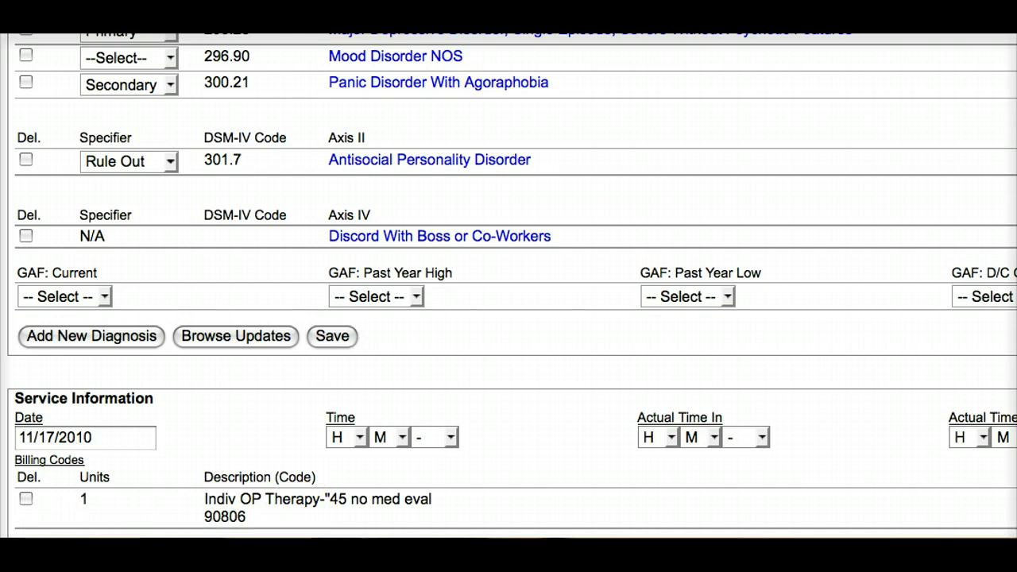
- Enter the clinician's account password in the signature area, then sign the progress note and make it complete
left_click(455, 369)
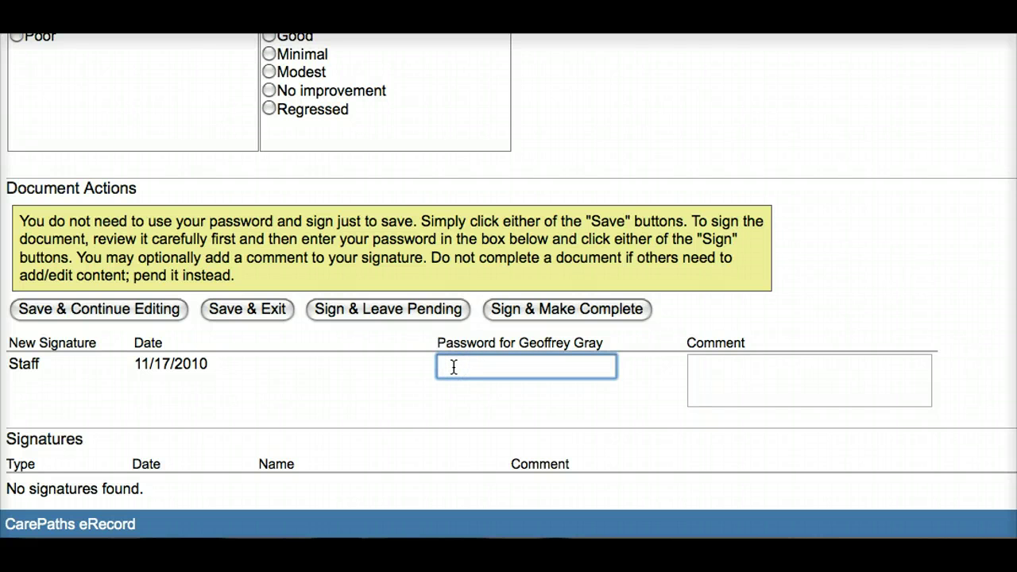
type("•••••••••")
left_click(550, 311)
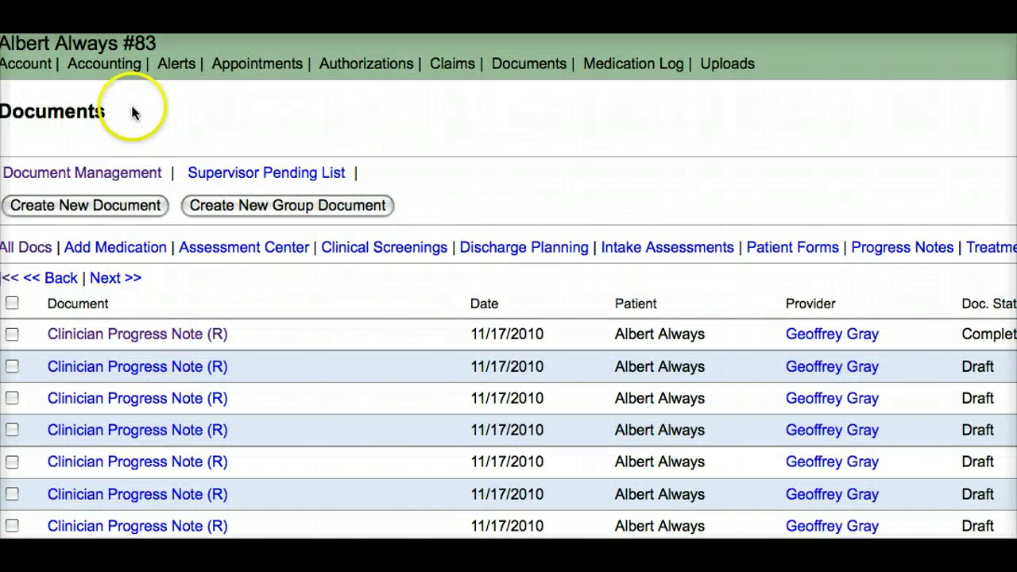
- Open payment posting for the patient's 11/17/2010 charge for service 90806 from the outstanding charges in Accounting
left_click(108, 72)
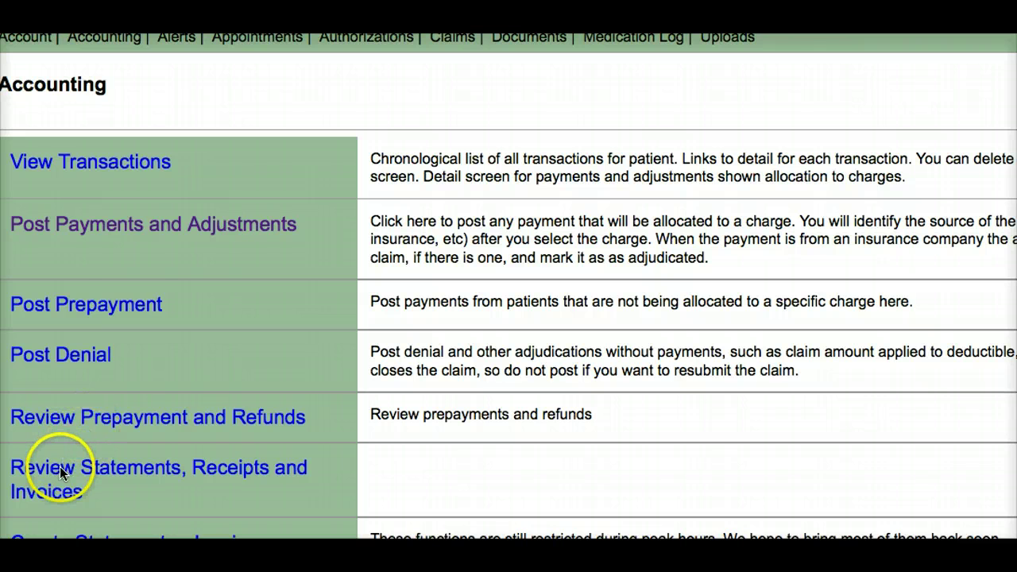
left_click(120, 227)
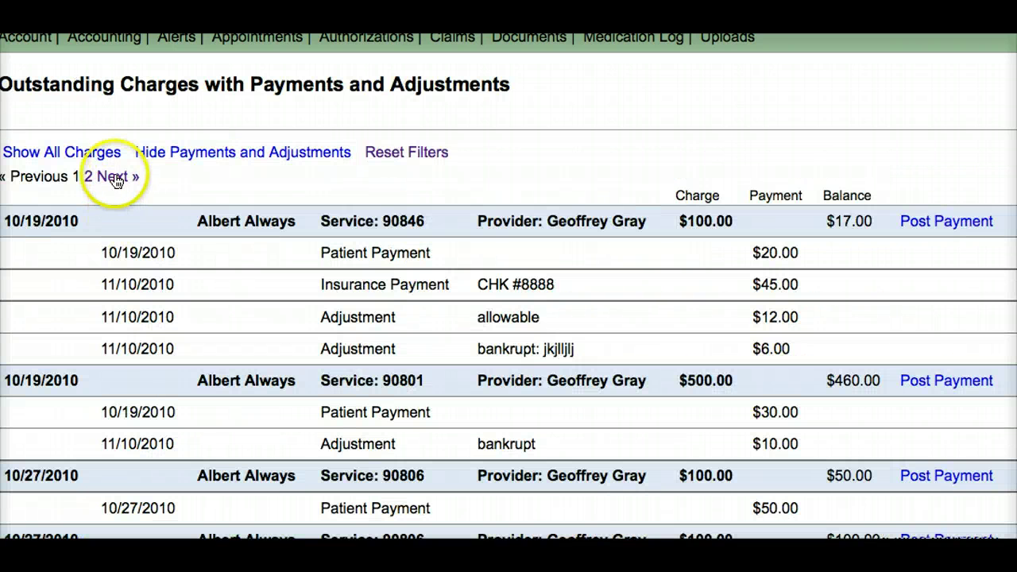
left_click(115, 178)
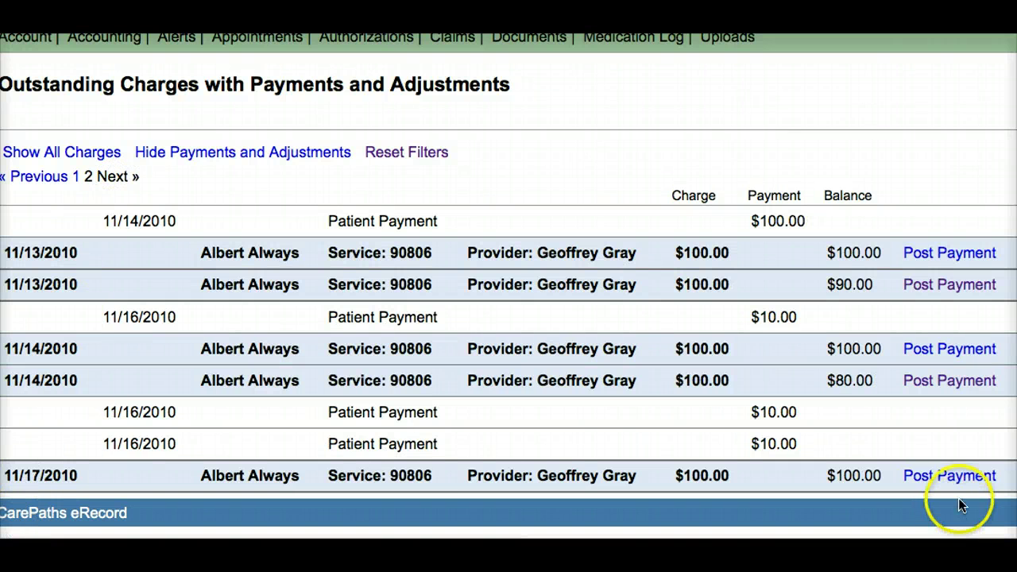
left_click(956, 474)
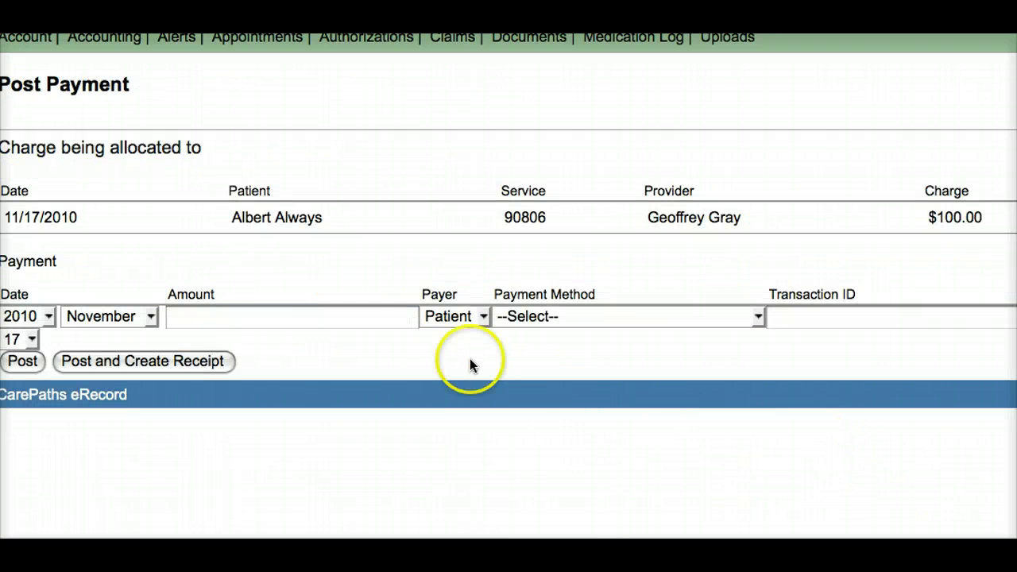
- Post a payment of 20 with Patient as the payer against the charge and create a receipt
left_click(261, 318)
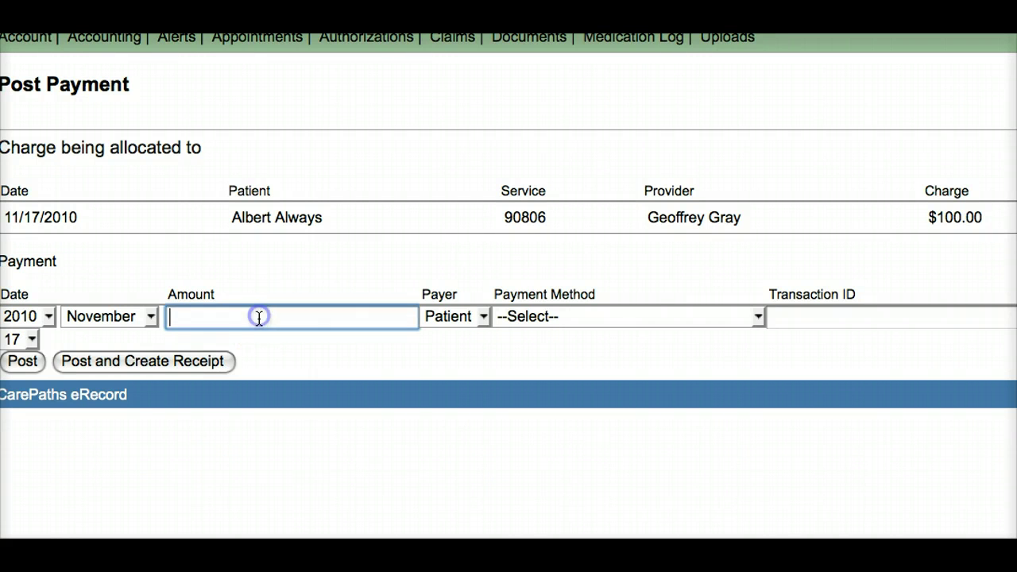
type("2")
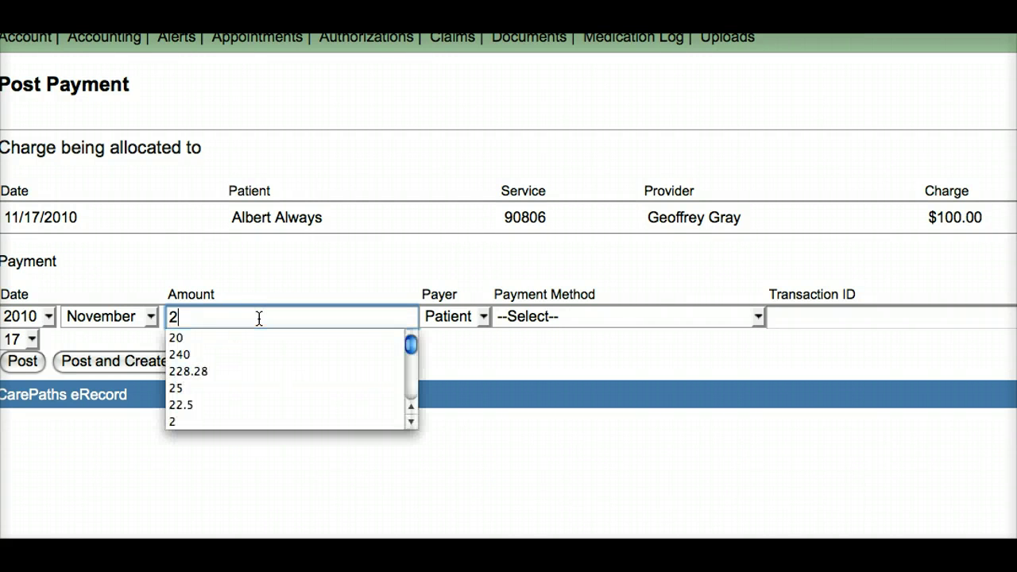
type("0")
left_click(213, 311)
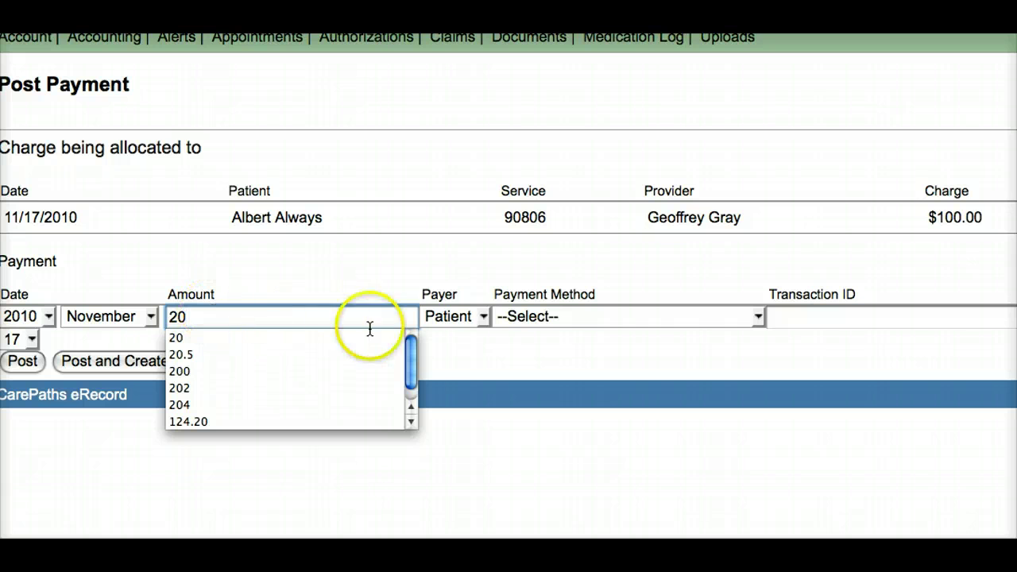
key("Down")
left_click(483, 318)
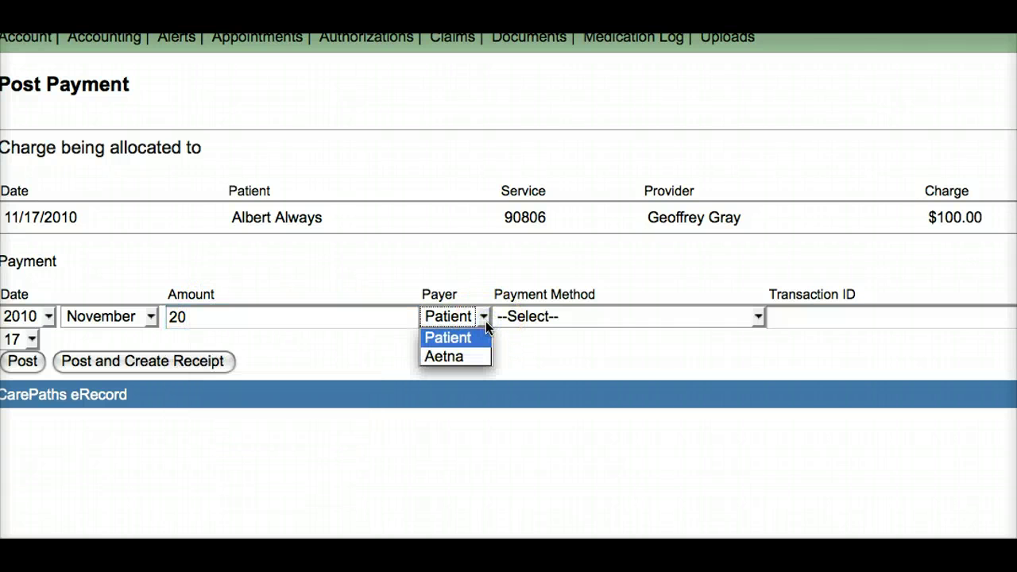
left_click(145, 364)
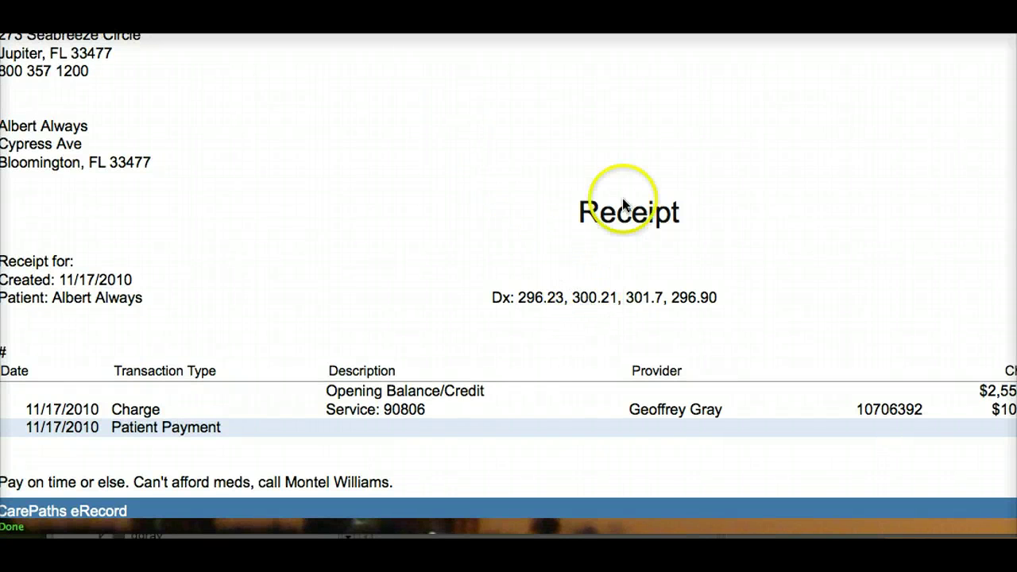
- Create a patient statement with start date 11/1/2010 and end date 11/17/2010, and review its transactions
left_click(718, 44)
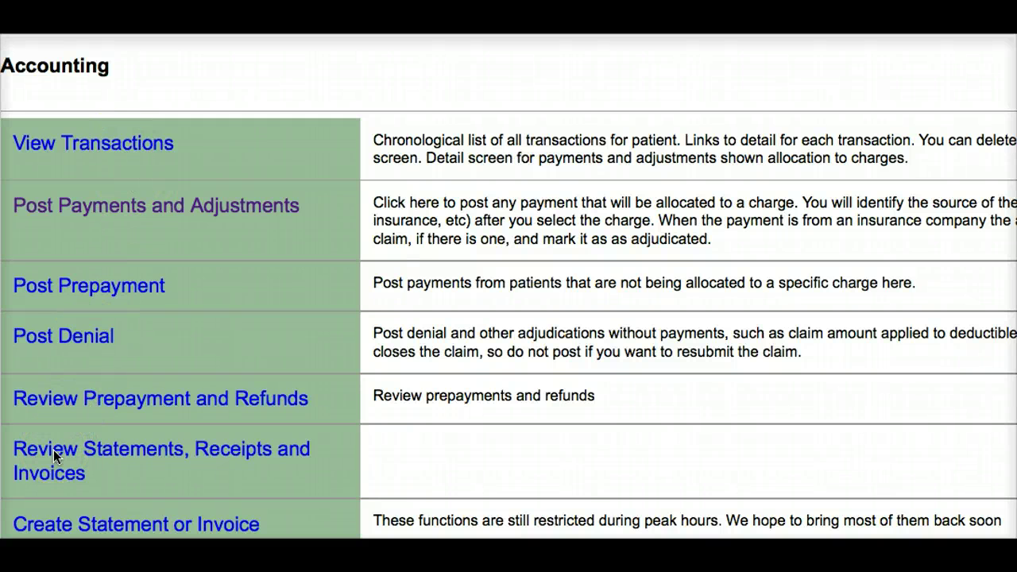
left_click(80, 518)
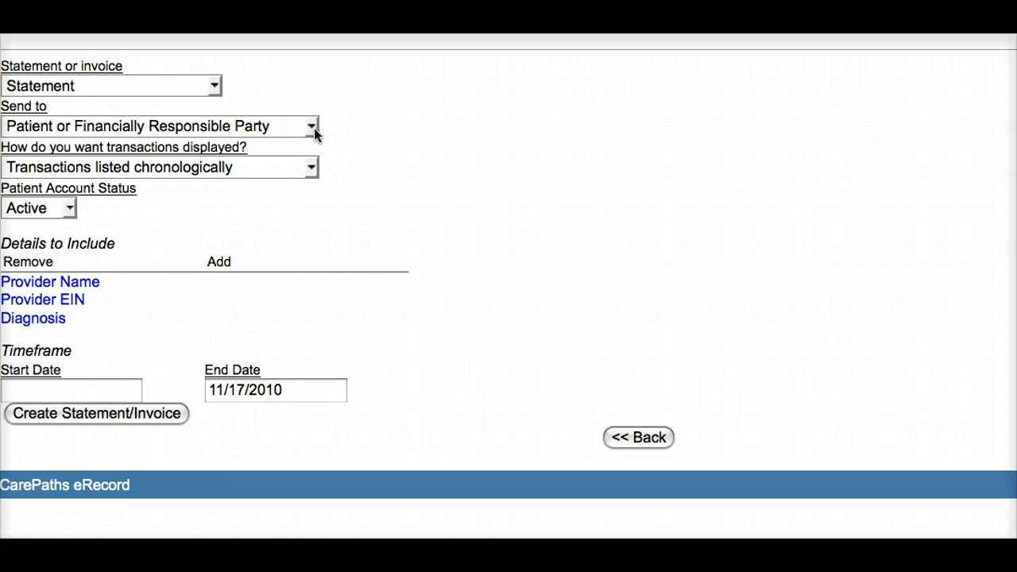
left_click(35, 395)
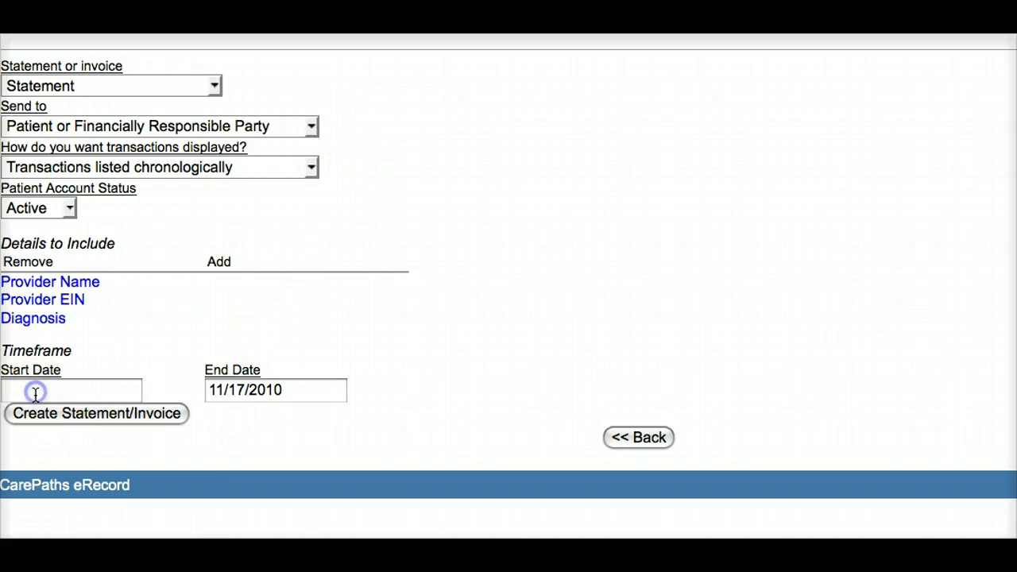
left_click(45, 460)
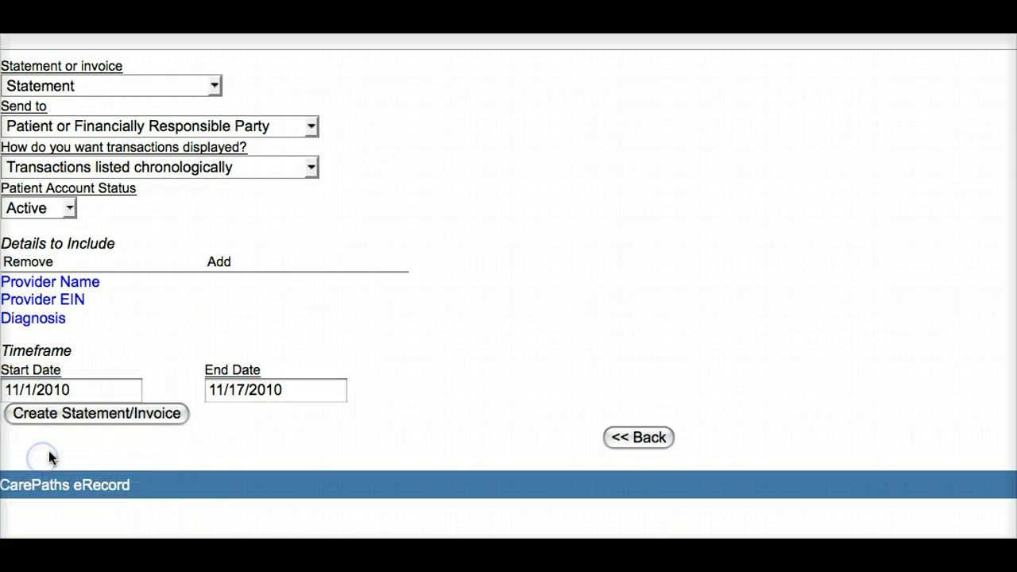
left_click(124, 417)
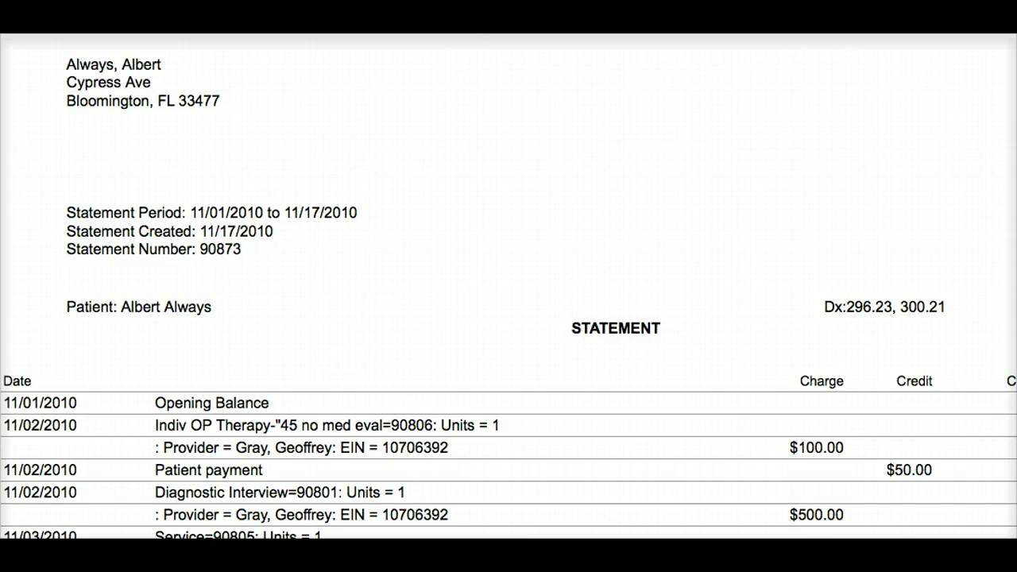
scroll(508, 318, "down", 5)
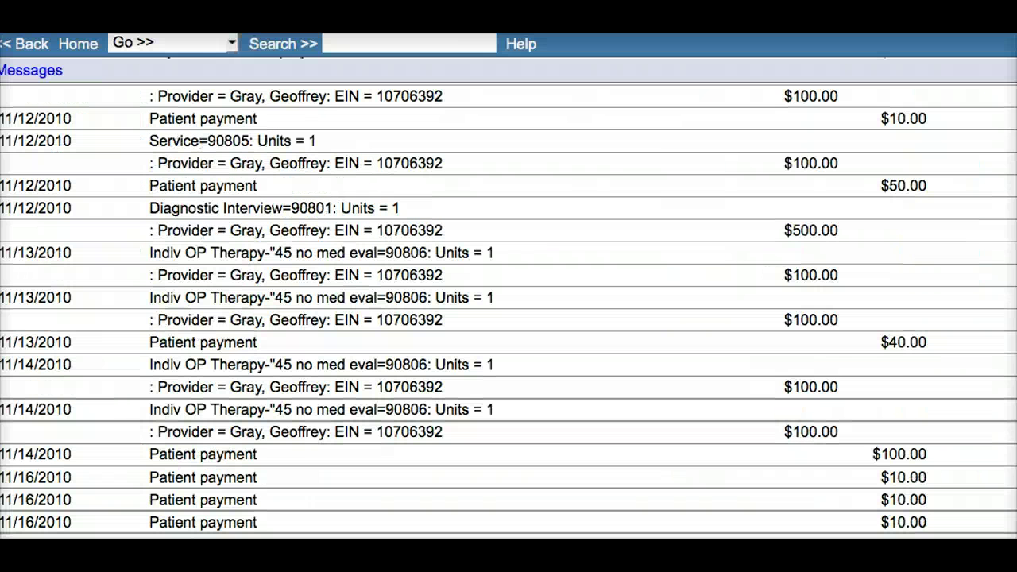
- Go to the Claims area and open the Professional Billing form
left_click(233, 44)
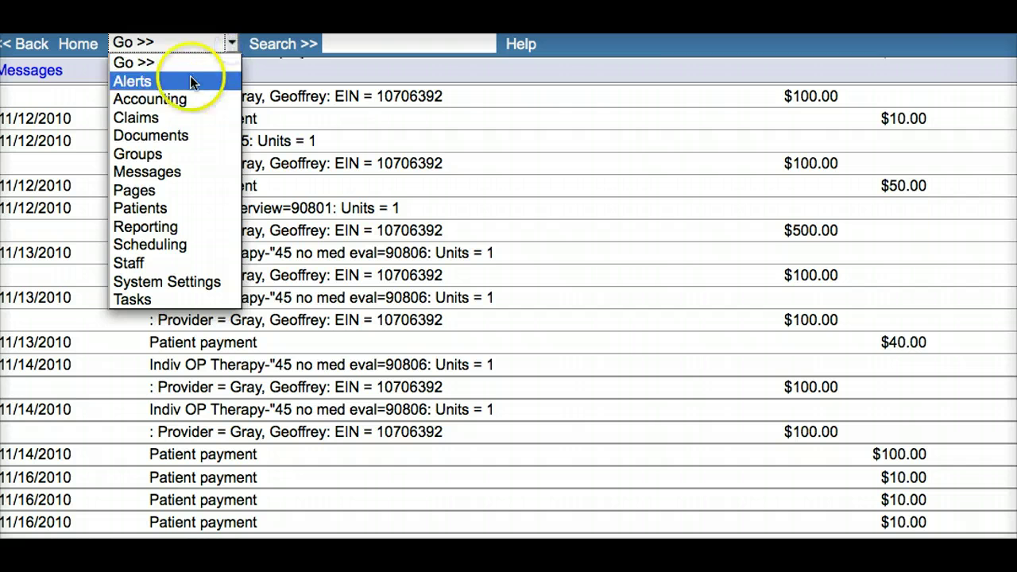
left_click(163, 118)
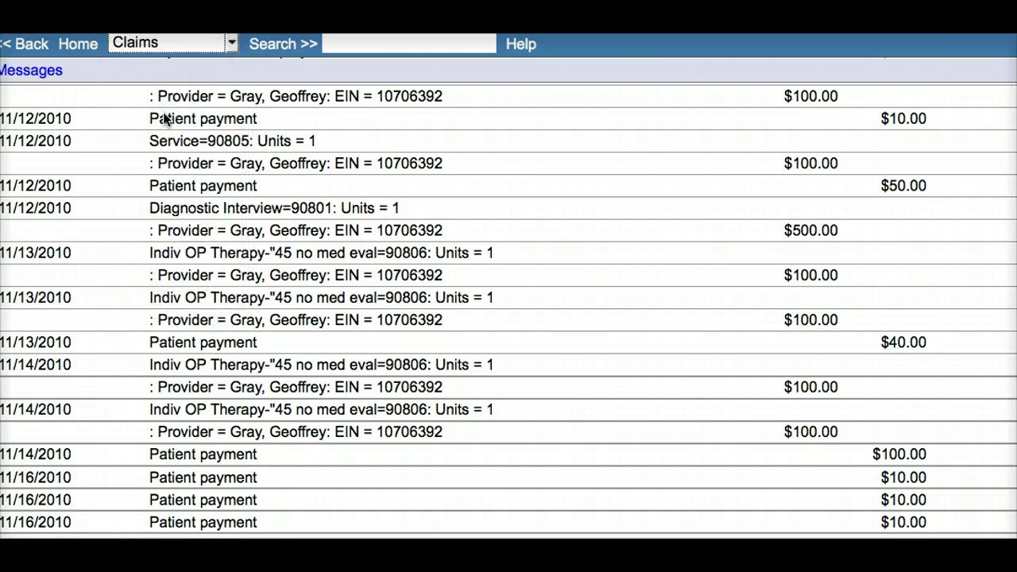
left_click(164, 119)
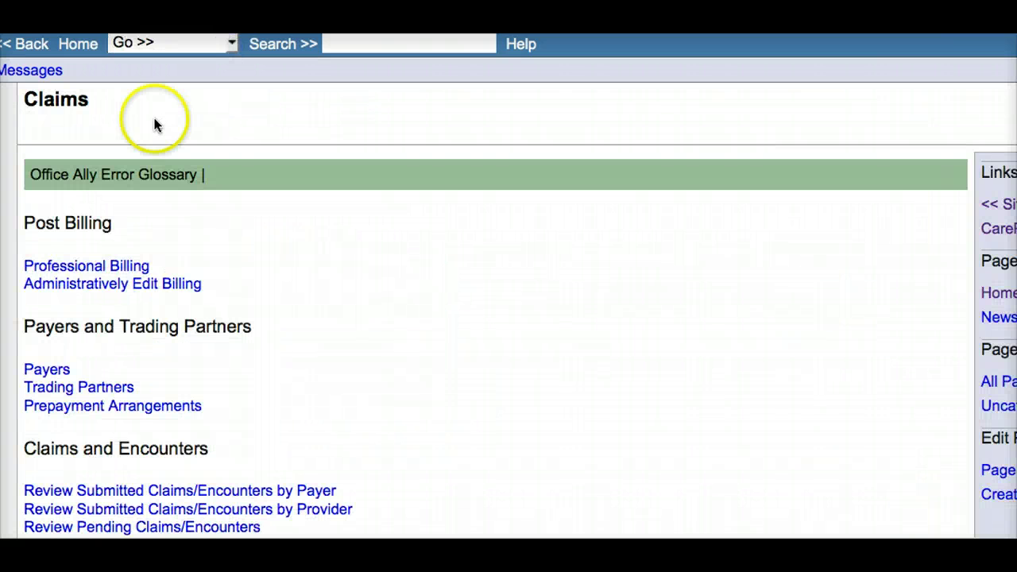
left_click(85, 271)
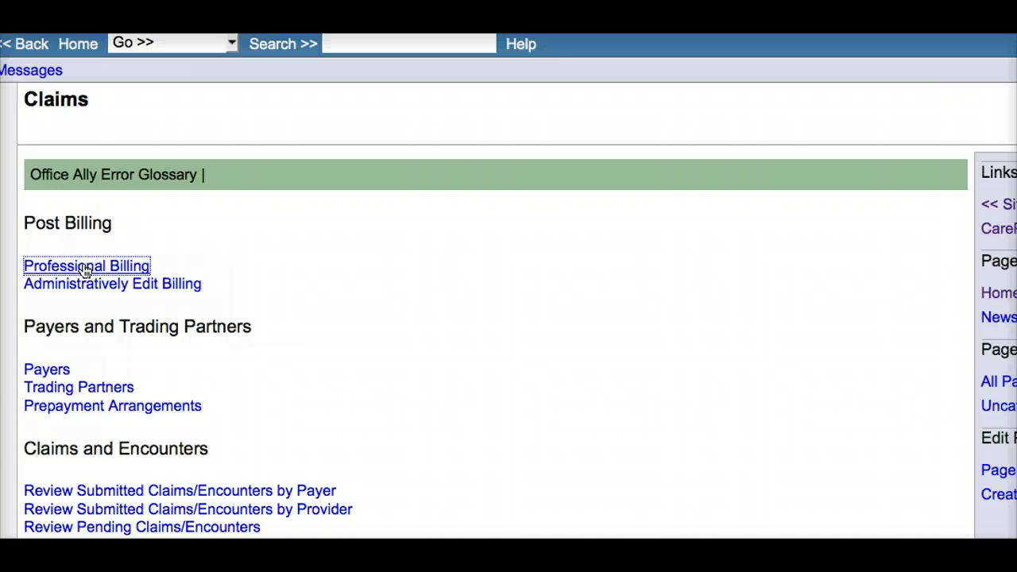
- Set the service date to 11/17/2010 and choose the test patient in the billing details
left_click(168, 195)
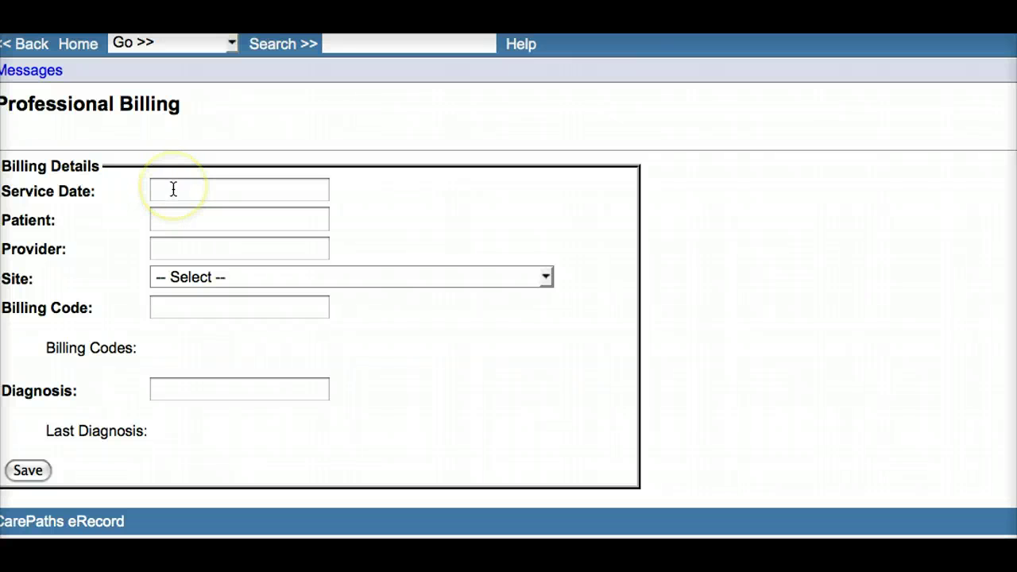
left_click(172, 189)
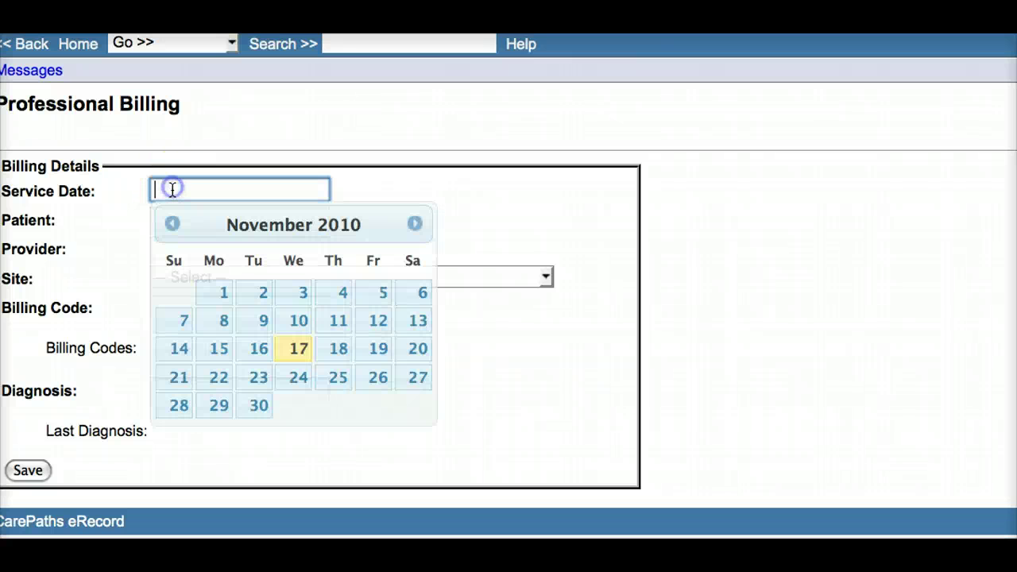
left_click(295, 335)
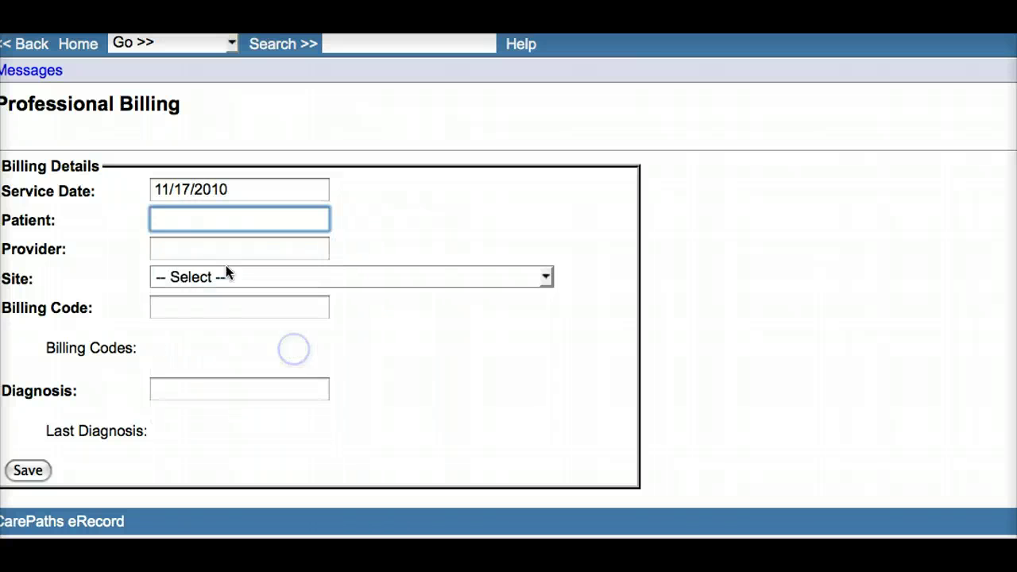
left_click(175, 221)
type("t")
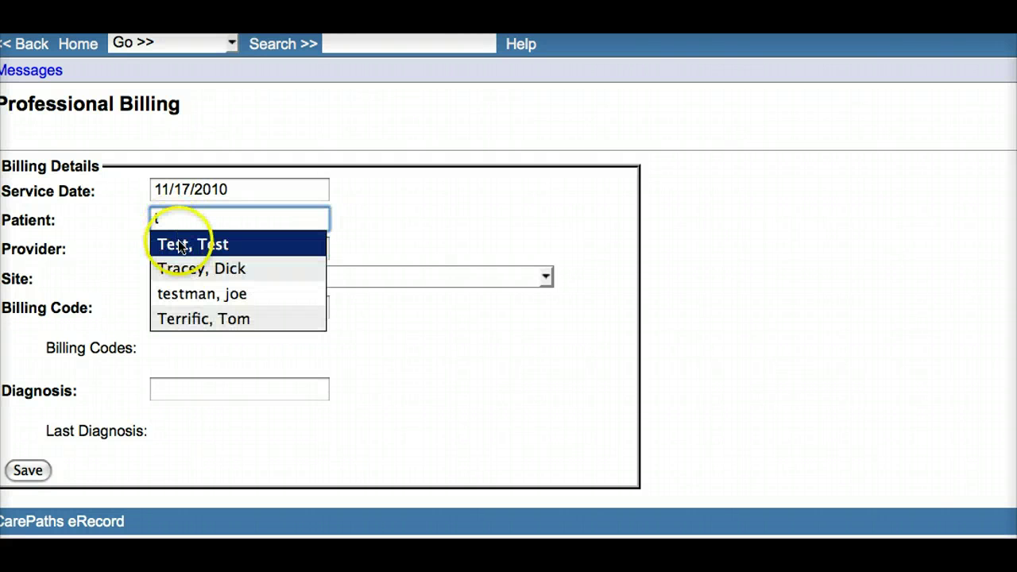
left_click(182, 246)
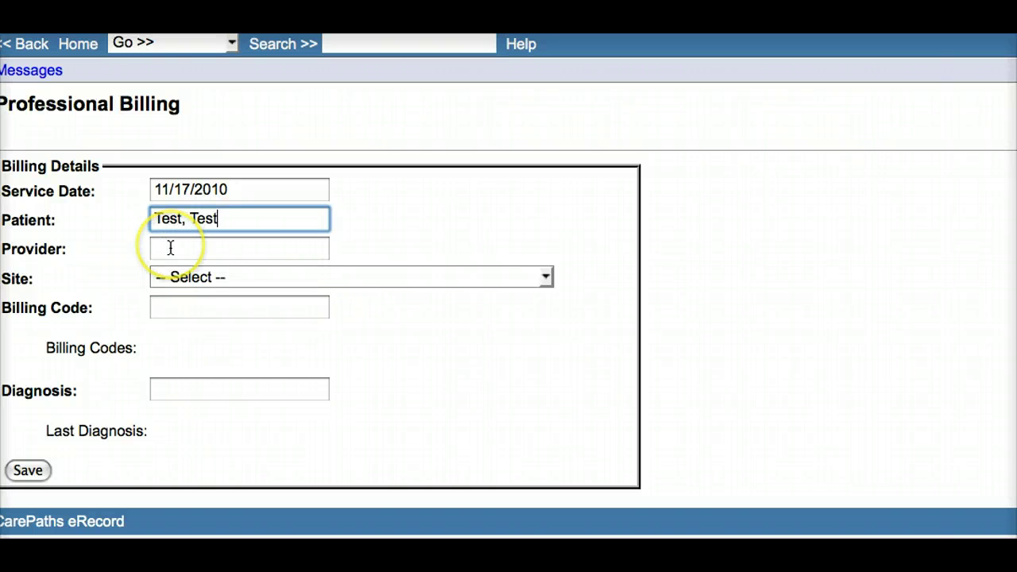